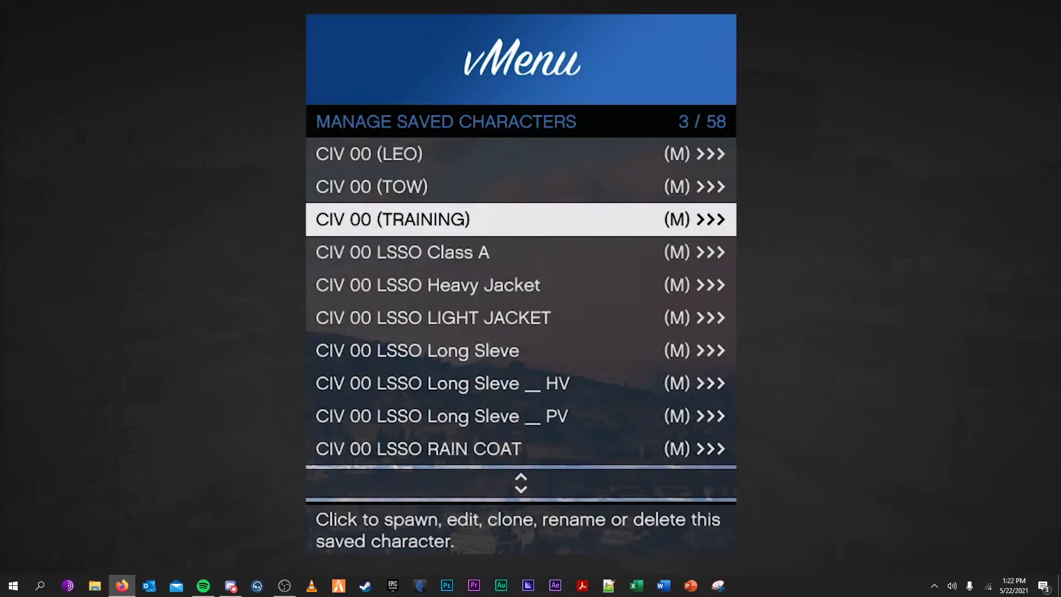
Step: Step down through the vMenu saved characters list
key(Down)
key(Down)
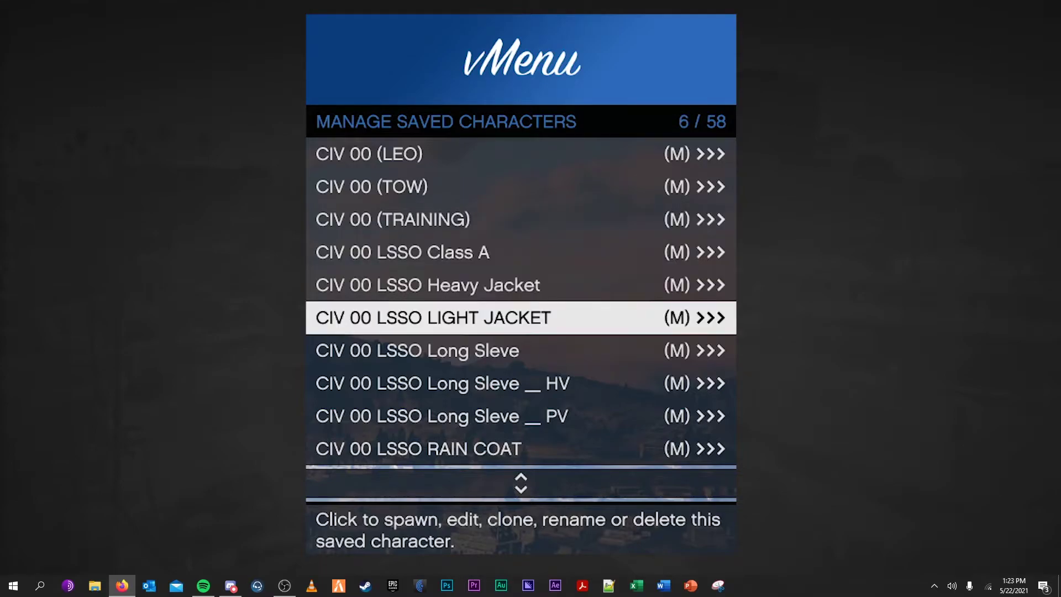
key(Down)
key(Down)
key(Down)
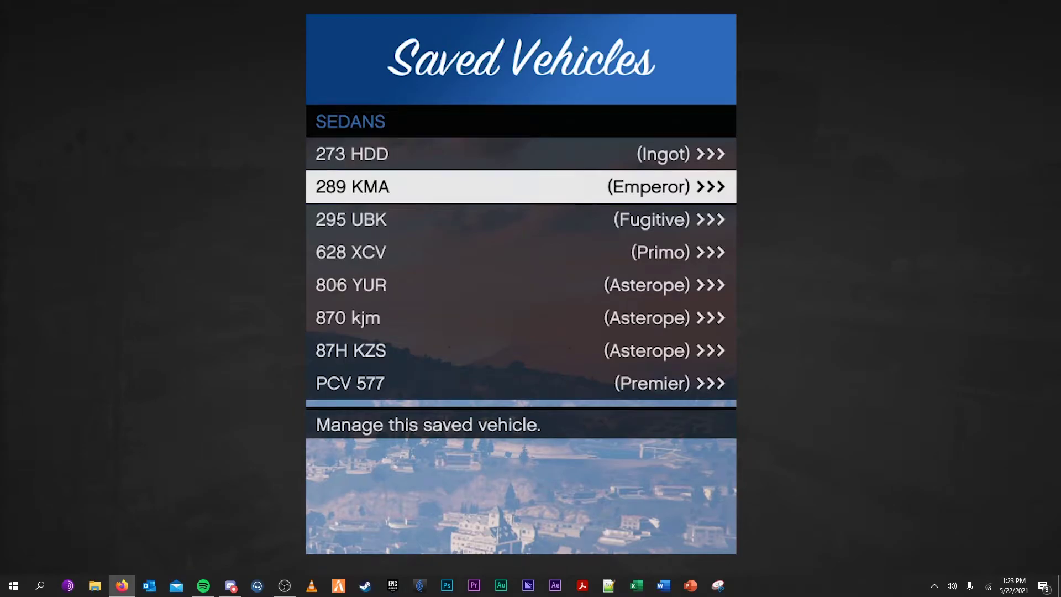
Step: Browse the Saved Vehicles categories, look into SUVs, then back out
key(BackSpace)
key(Down)
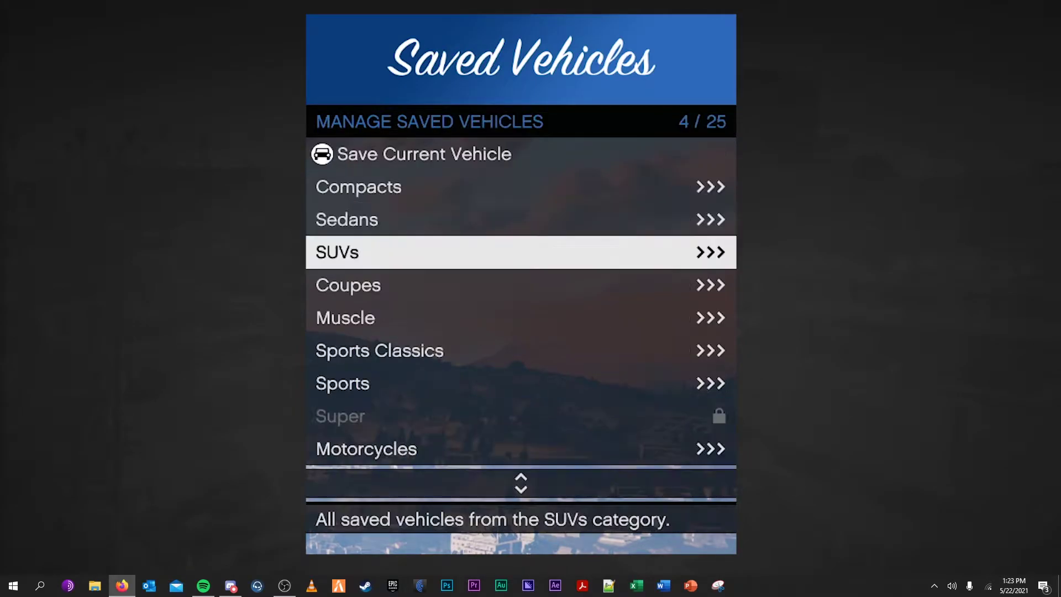
key(Return)
key(BackSpace)
key(Down)
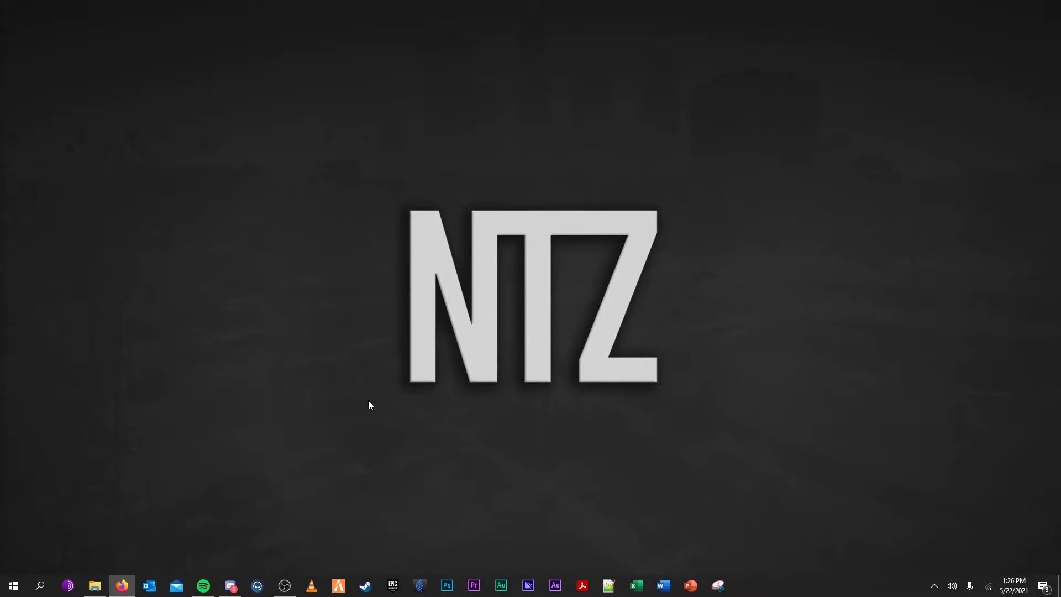
Step: Open the %appdata% Roaming folder from Windows Search
click(41, 588)
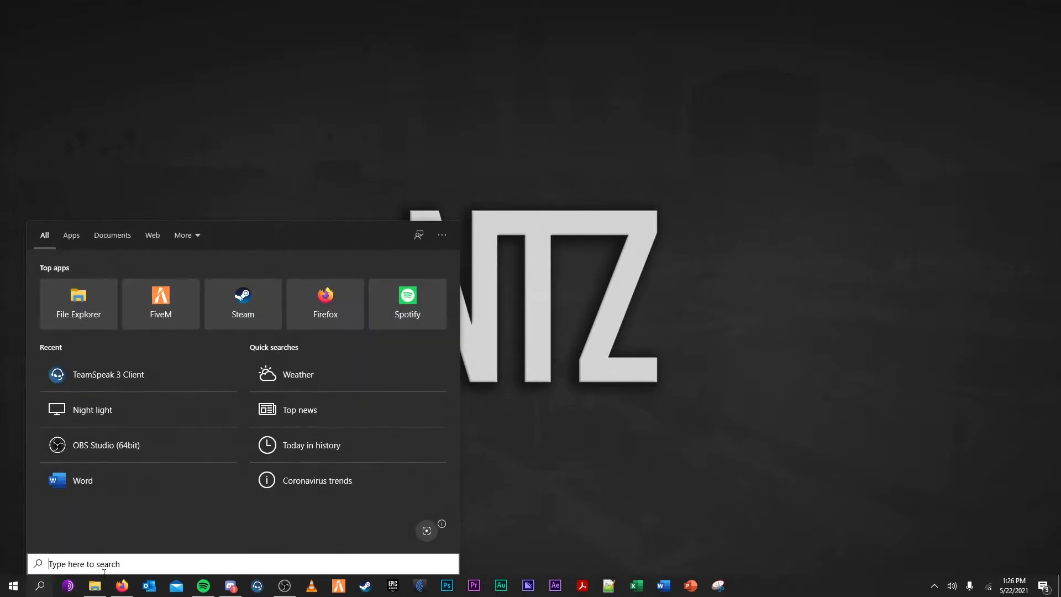
text(%)
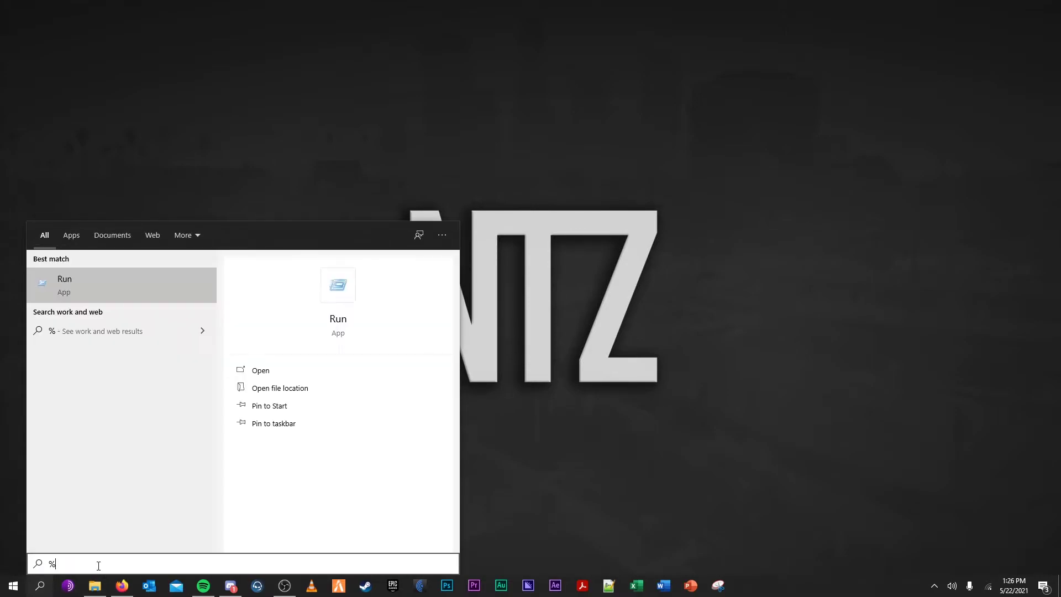
text(appda)
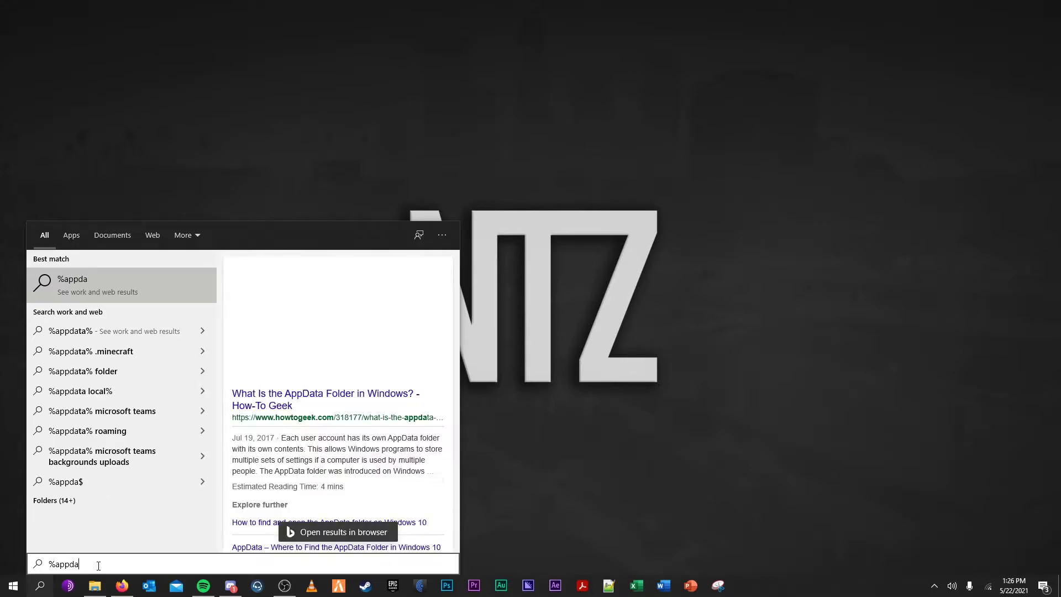
text(ta%)
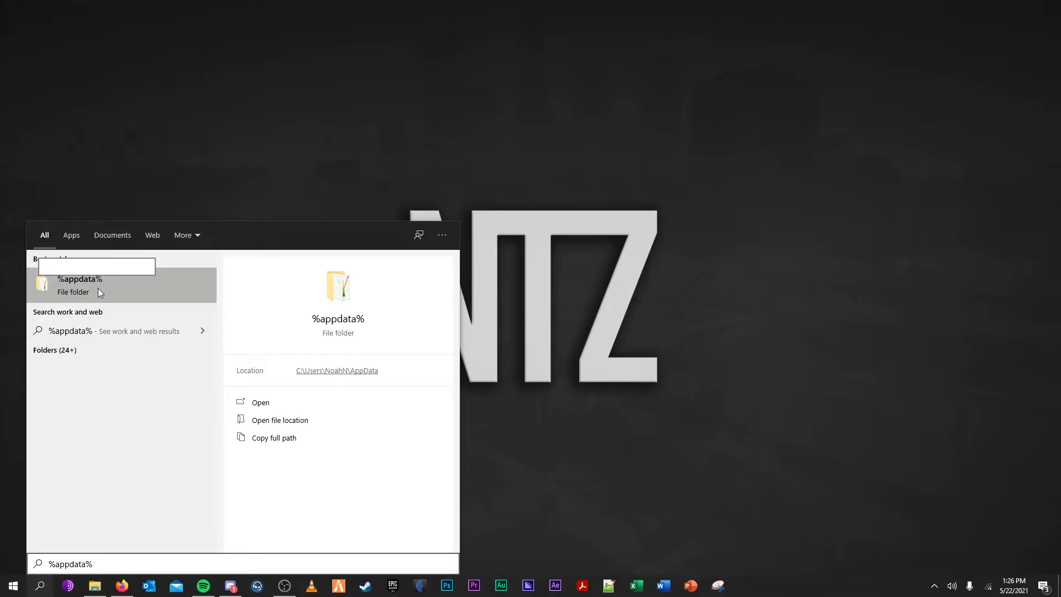
click(268, 402)
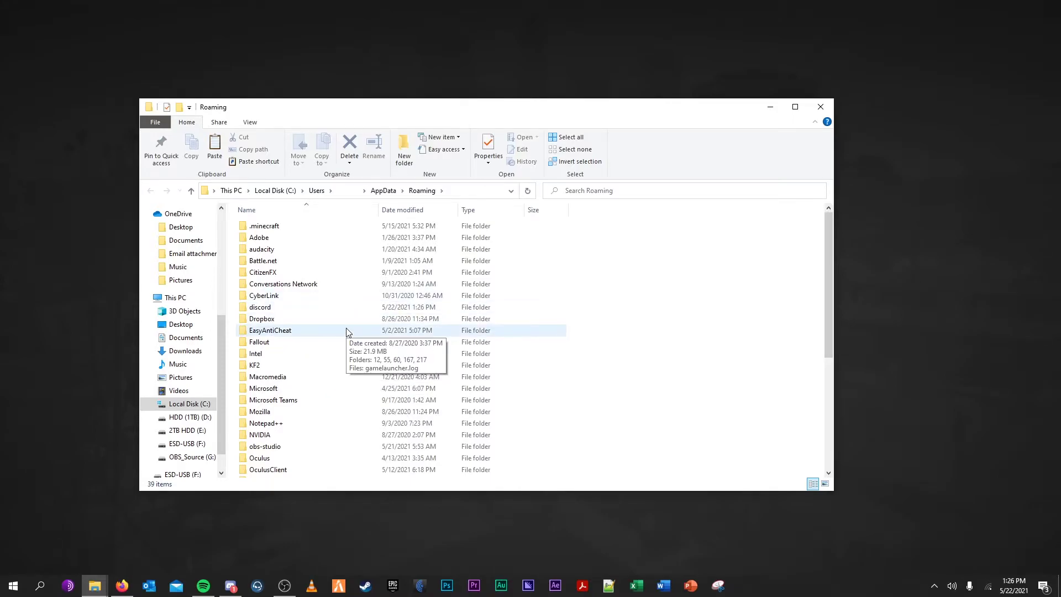
Step: Open CitizenFX and then its kvs folder to show the data files
double_click(267, 276)
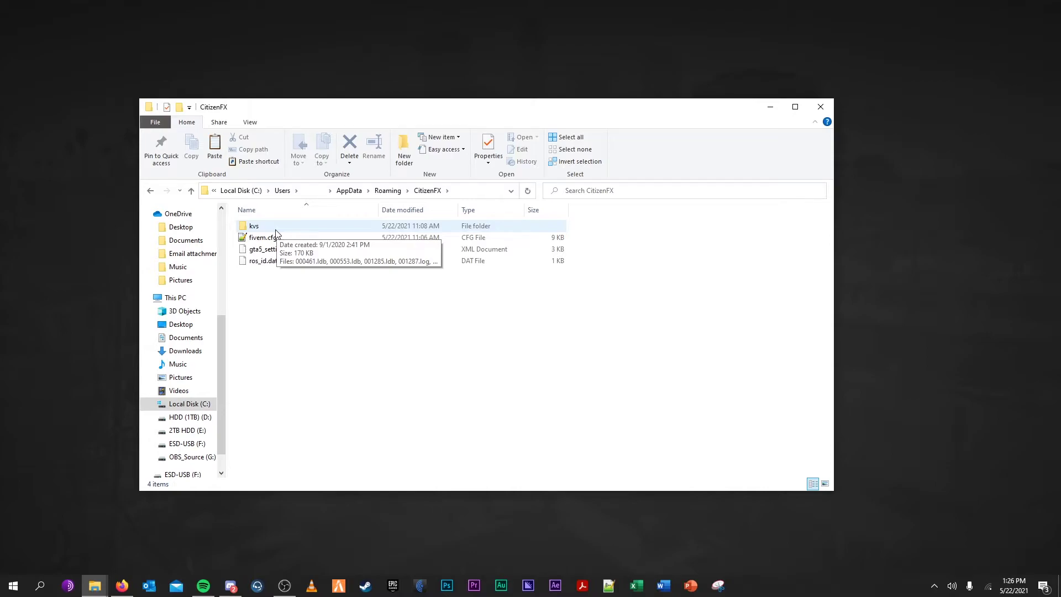
double_click(281, 230)
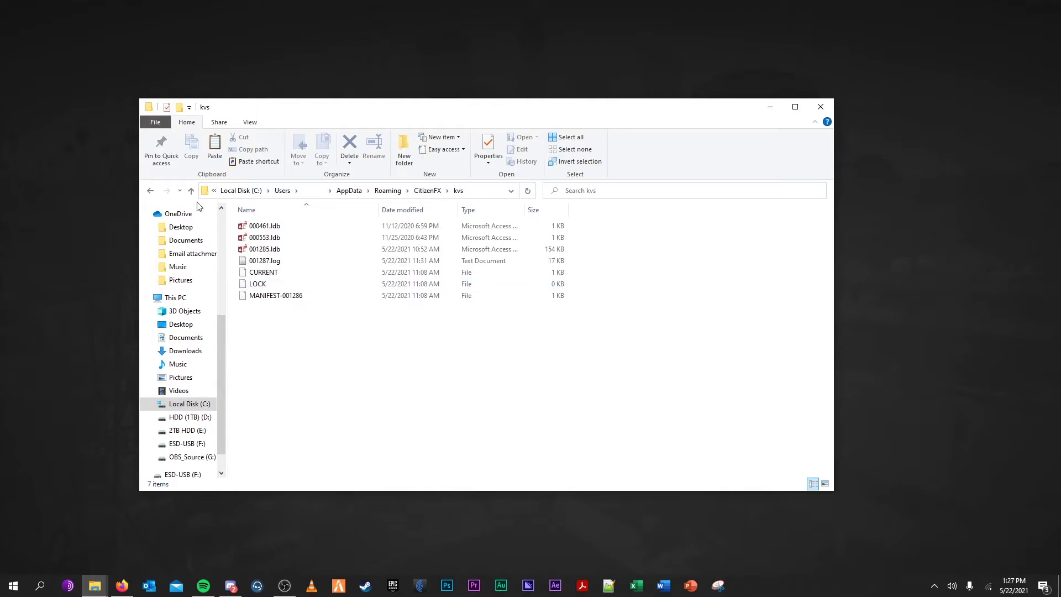
Step: Copy the kvs folder from the CitizenFX folder
click(150, 191)
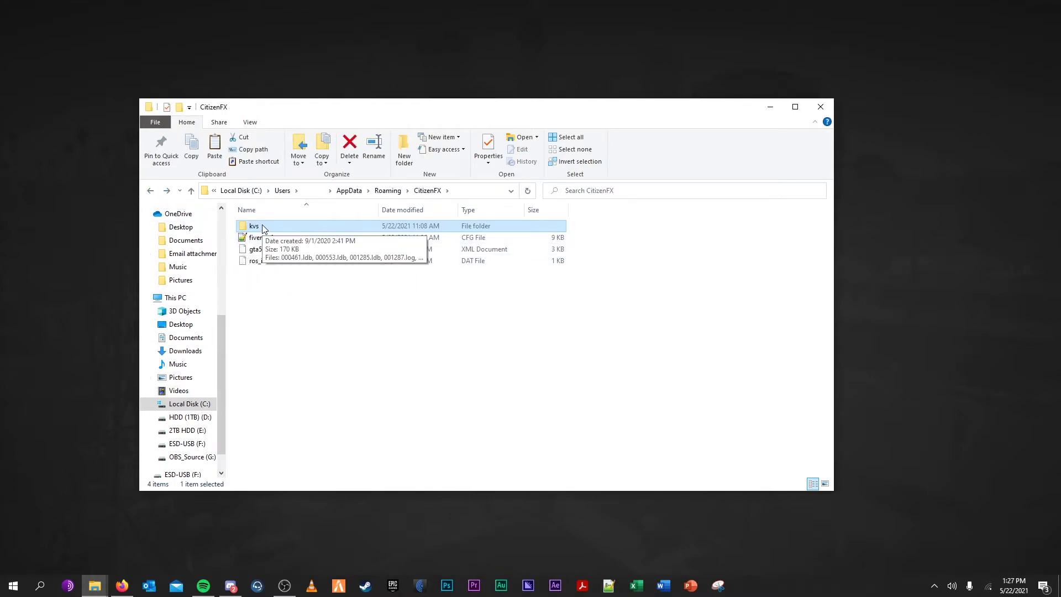
mouse_move(254, 226)
right_click(278, 227)
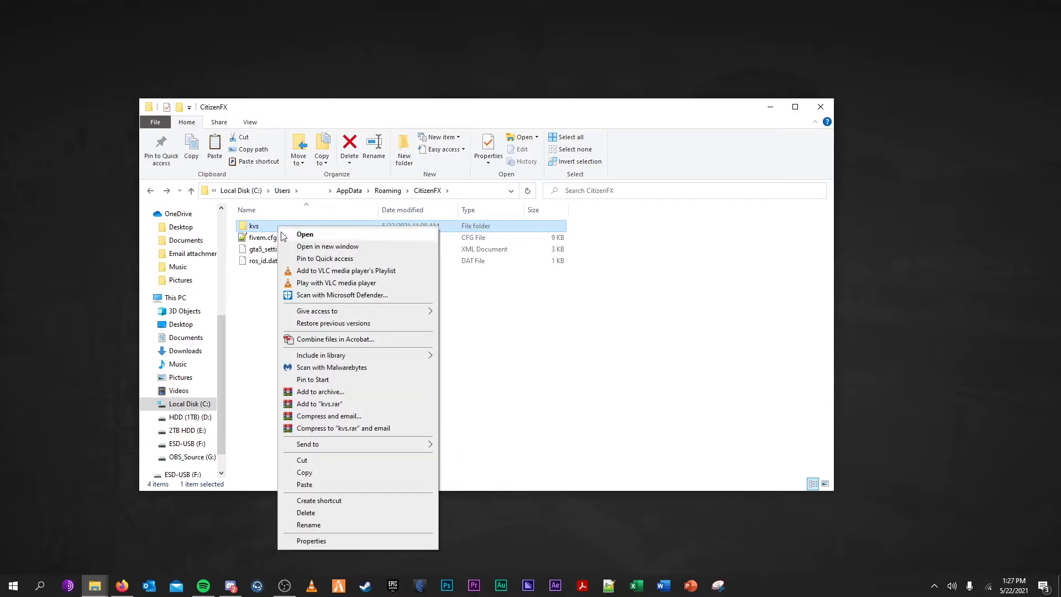
click(325, 479)
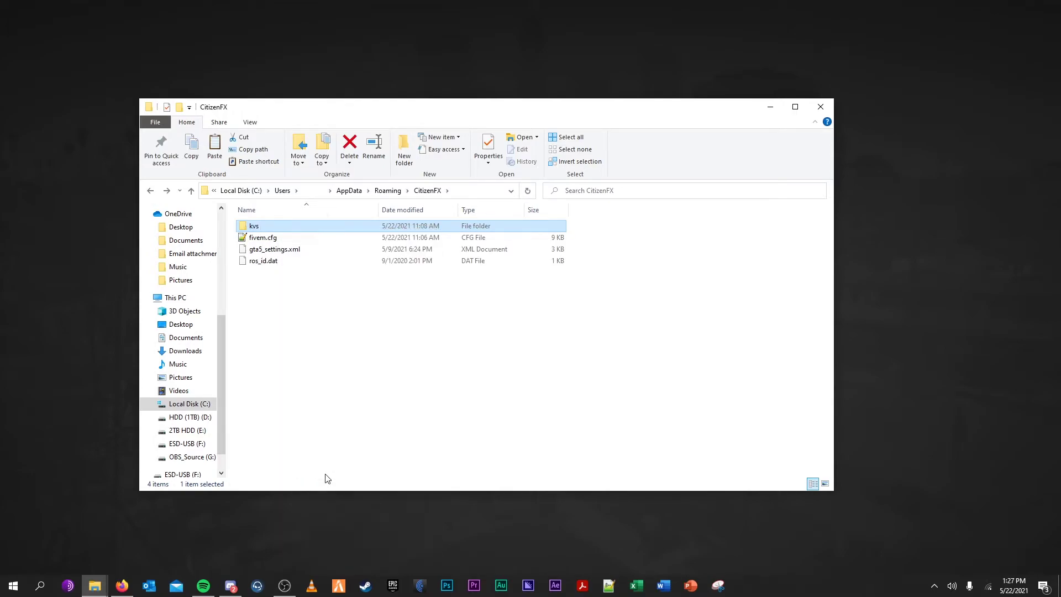
scroll(190, 412, down, 1)
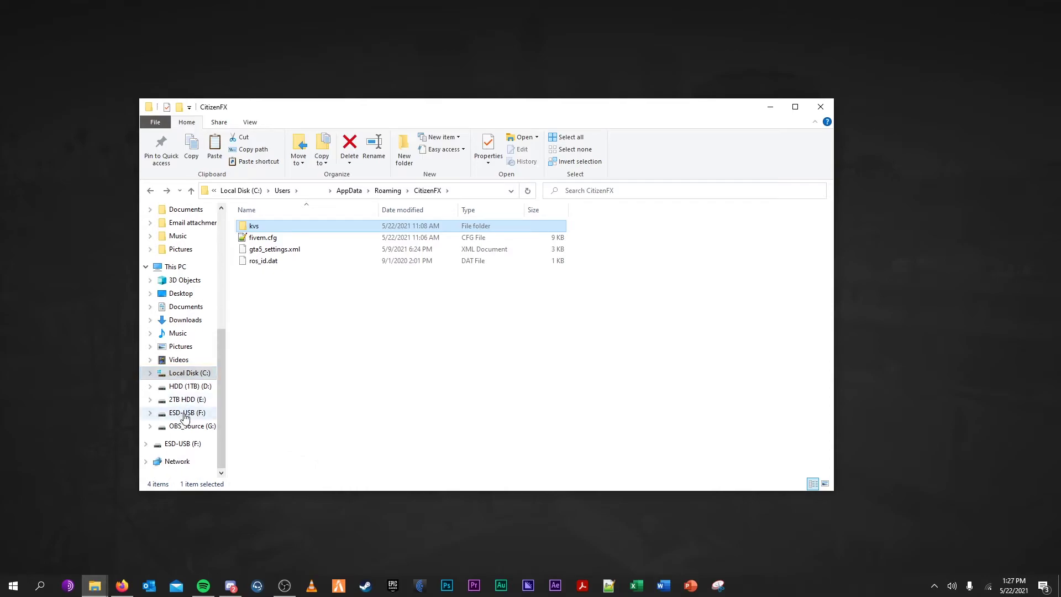
Step: Paste the kvs folder onto the ESD-USB (F:) drive
click(185, 415)
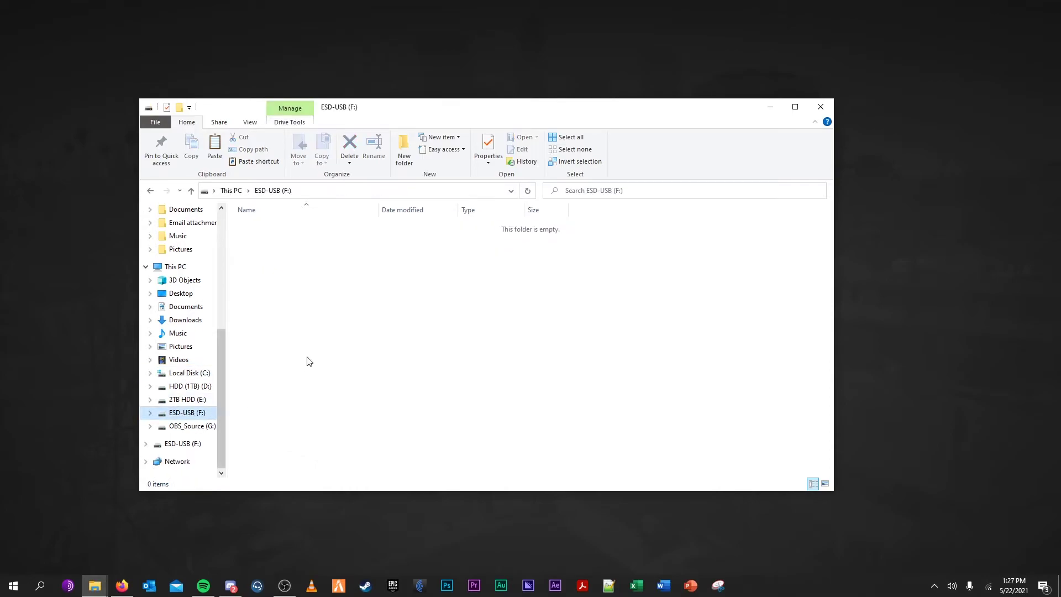
key(ctrl+v)
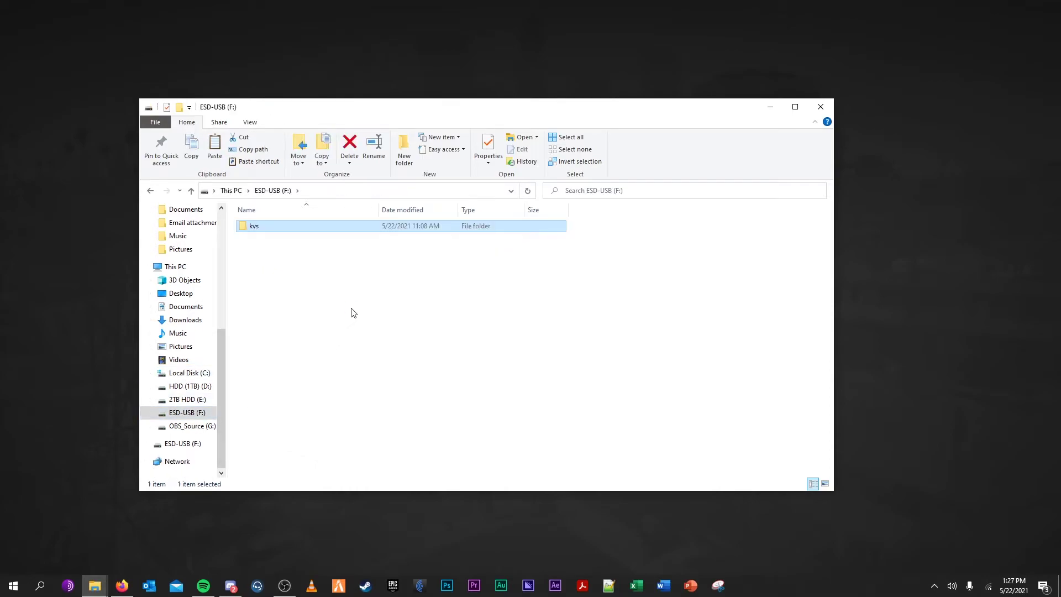
click(350, 313)
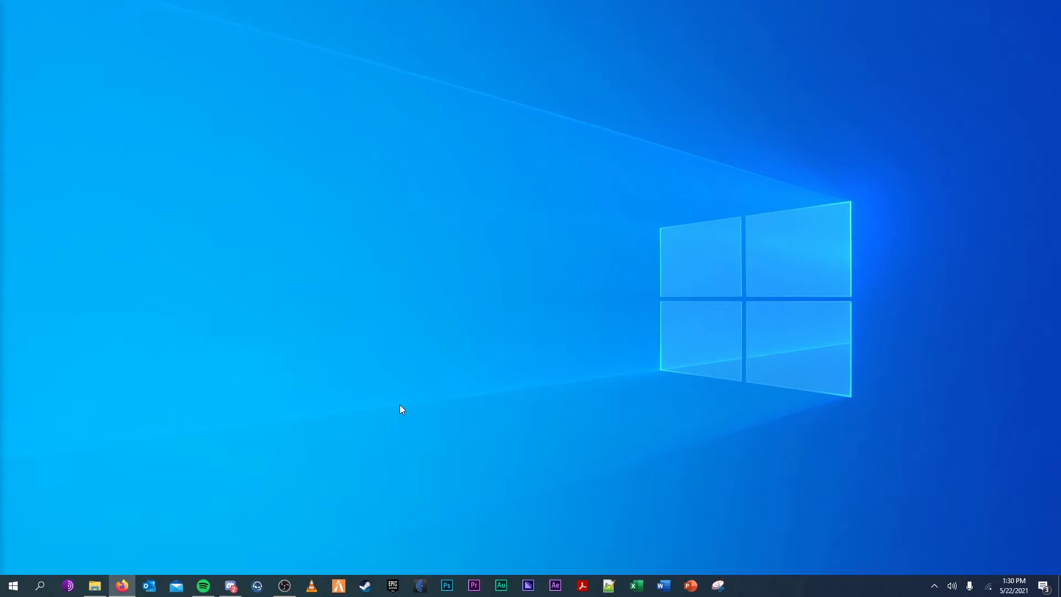
Step: Open %appdata% via Windows Search and go into the CitizenFX folder
click(40, 586)
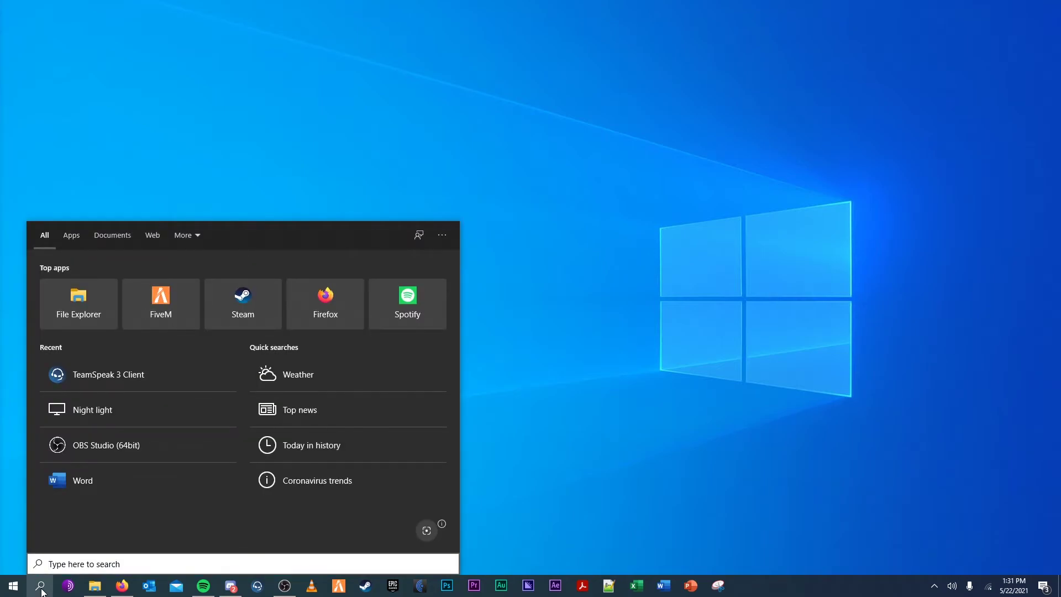
text(%appdata)
key(Return)
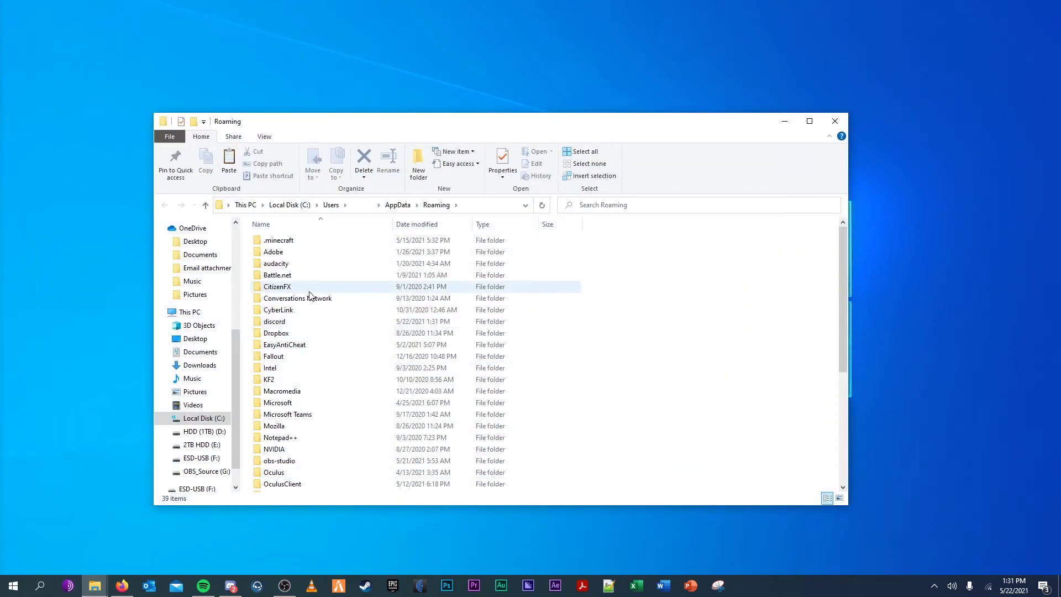
double_click(306, 286)
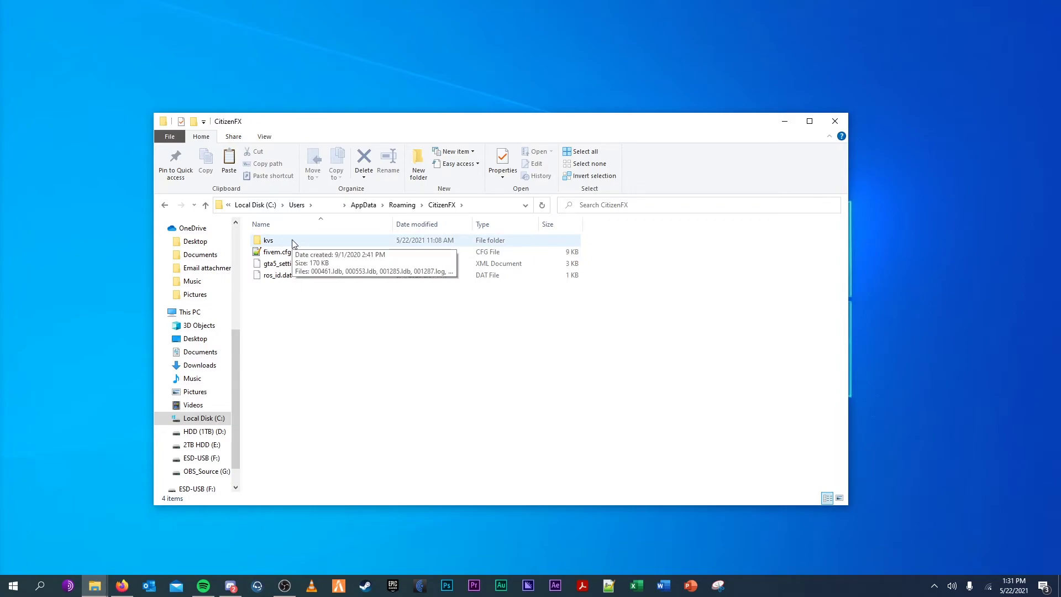
Step: Open ESD-USB (F:) in a new window beside the CitizenFX window
right_click(213, 459)
click(269, 191)
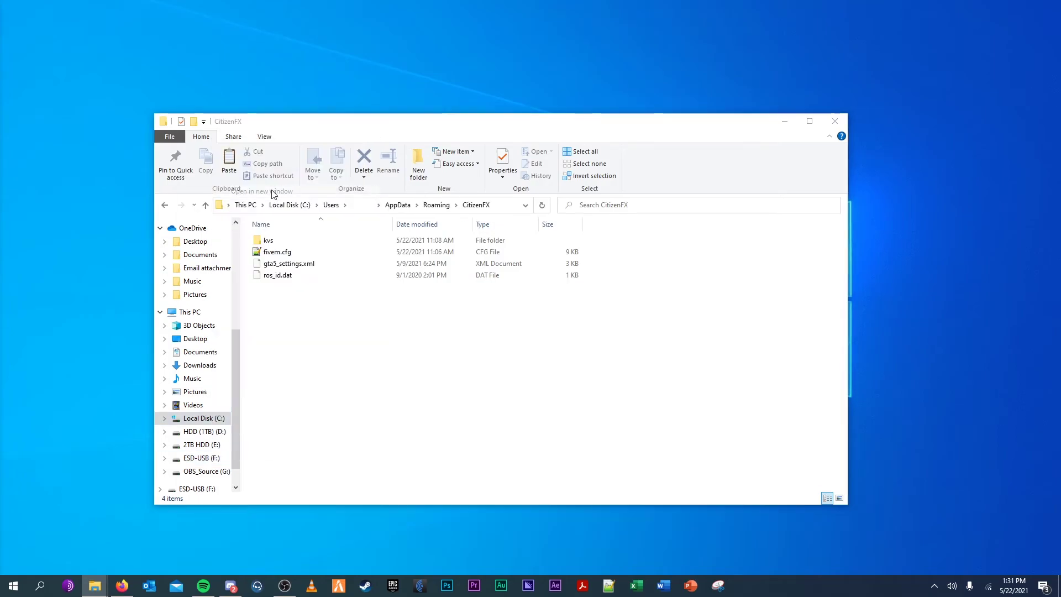
mouse_move(438, 142)
mouse_down()
mouse_move(590, 120)
mouse_move(691, 123)
mouse_up()
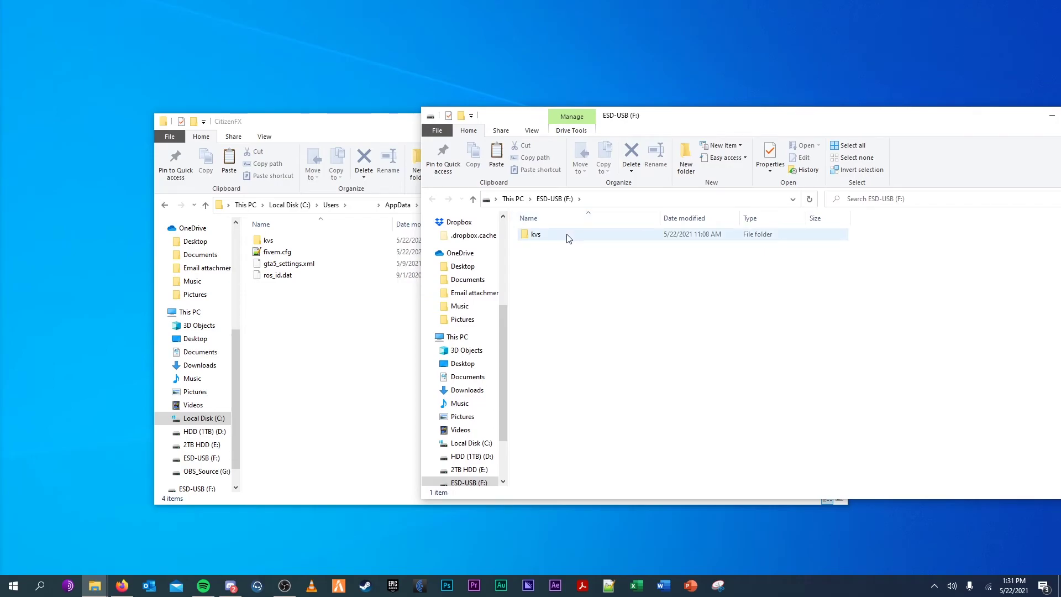
Step: Drag kvs from the drive into CitizenFX, replacing the existing files
mouse_move(567, 238)
mouse_down()
mouse_move(531, 238)
mouse_move(329, 315)
mouse_up()
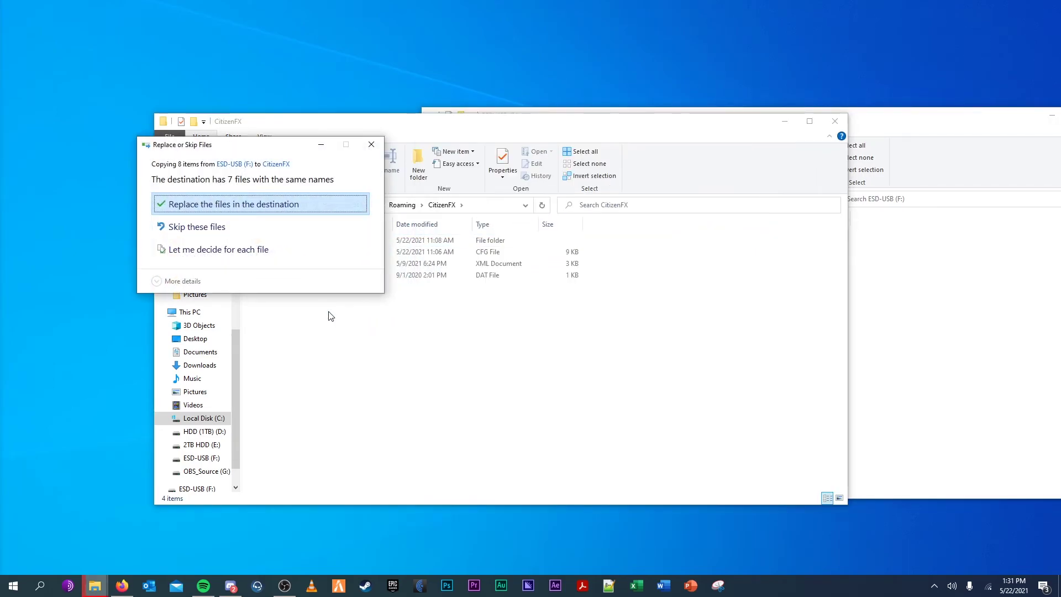
click(267, 209)
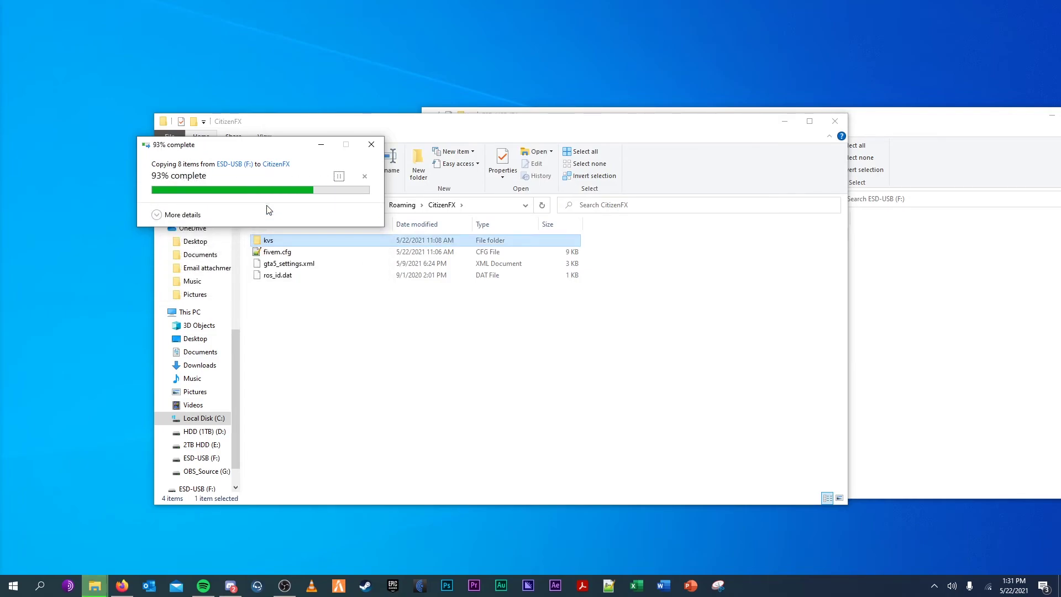